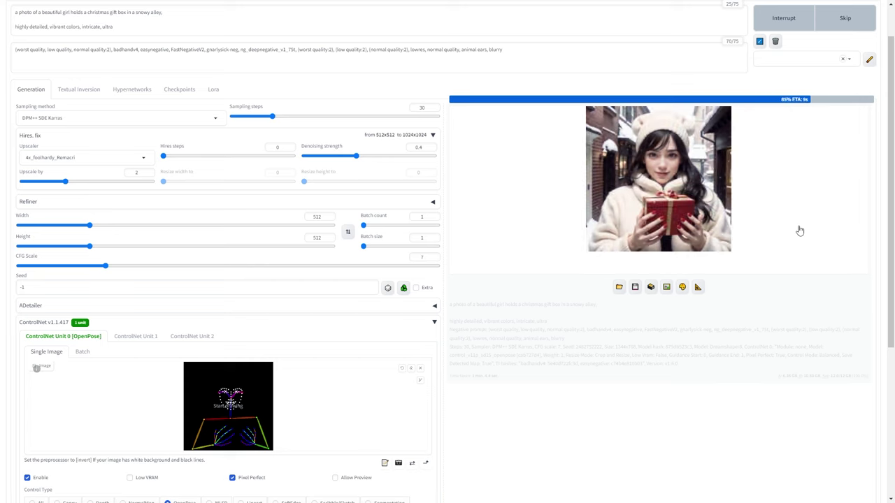
# - View the generated snowy-alley girl holding a gift box full size in the lightbox
pyautogui.click(695, 189)
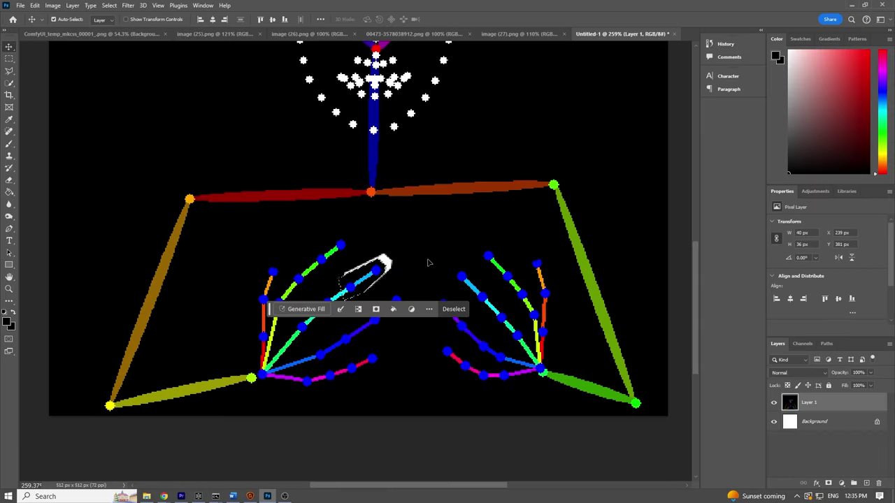
# - Deselect, switch to the Brush, and select a small area at the left hand's fingertip
pyautogui.hotkey('ctrl', 'd')
pyautogui.press('b')
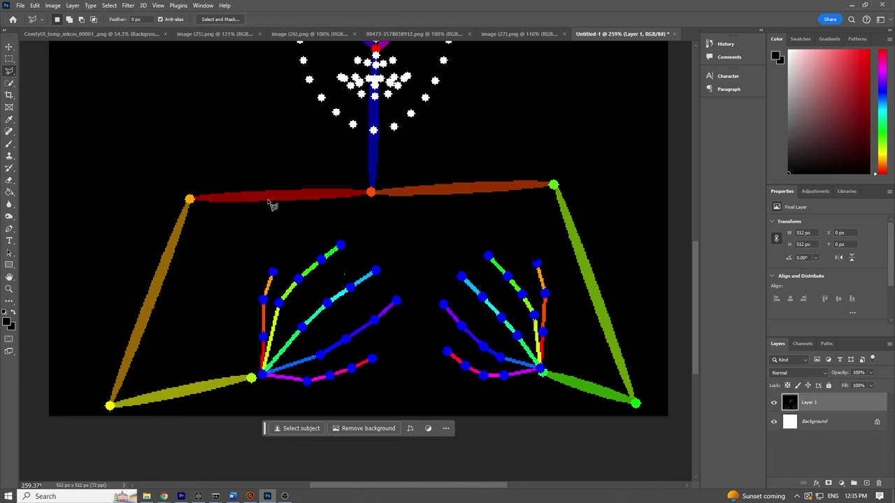
pyautogui.moveTo(329, 234)
pyautogui.mouseDown()
pyautogui.moveTo(319, 270)
pyautogui.moveTo(329, 236)
pyautogui.mouseUp()
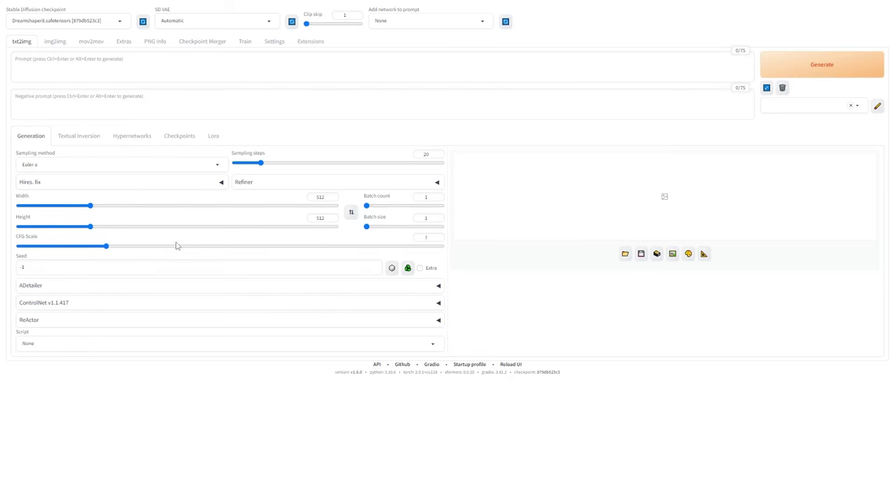
# - Install the DWPose extension by entering its GitHub URL under Extensions > Install from URL
pyautogui.click(309, 43)
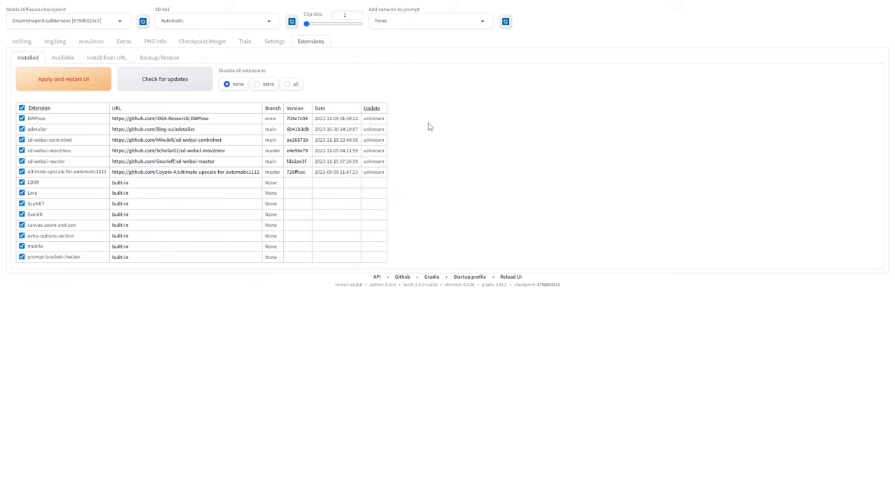
pyautogui.click(104, 60)
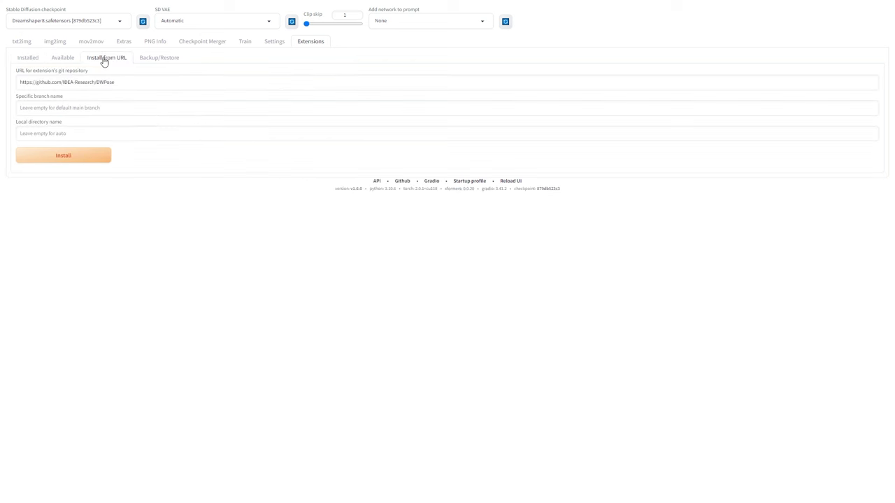
pyautogui.moveTo(131, 86); pyautogui.dragTo(31, 86)
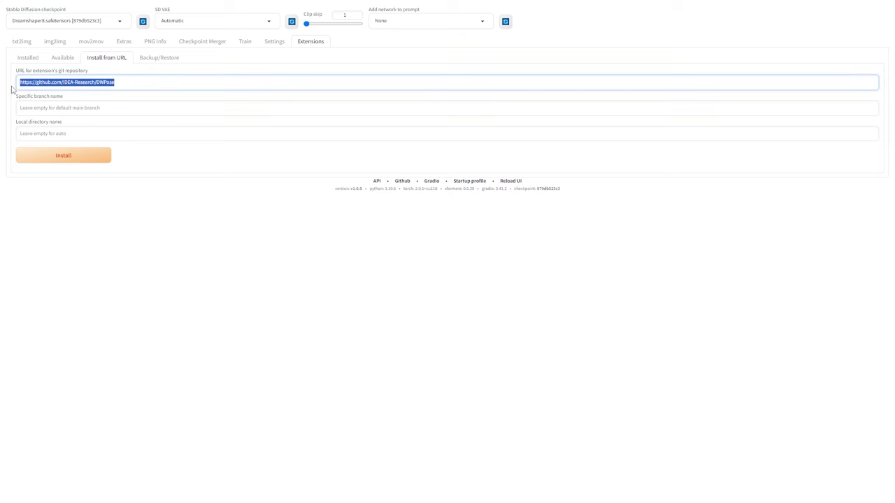
pyautogui.click(118, 82)
pyautogui.click(61, 163)
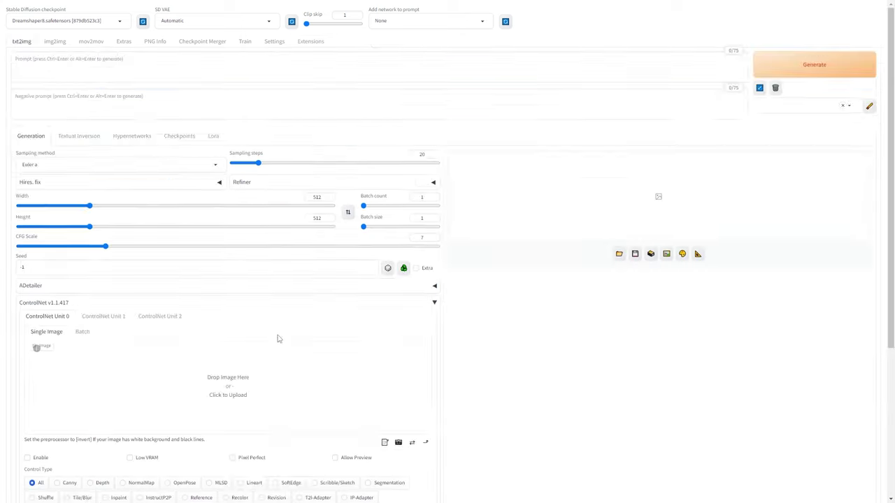
# - Switch the active checkpoint from Dreamshaper8 to epicrealism_naturalSinRC1VAE
pyautogui.scroll(-2, 280, 340)
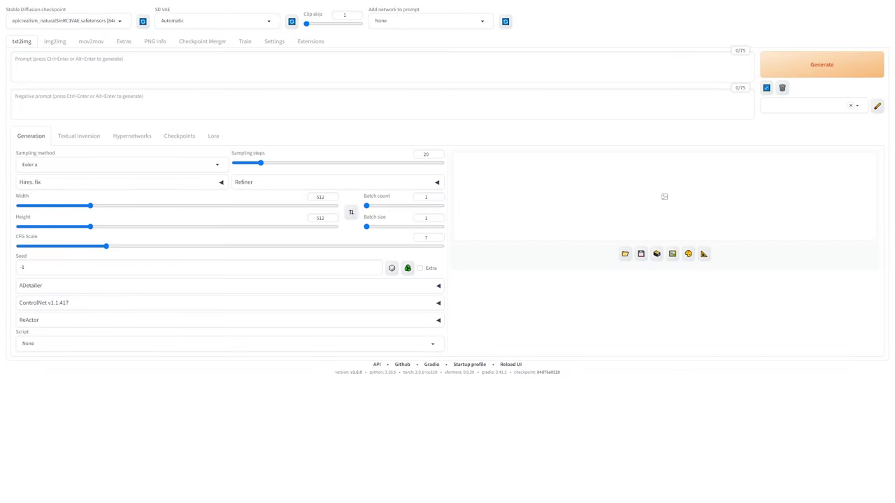
# - Load the woman's portrait into img2img Inpaint and mask her deformed hand on the table
pyautogui.click(62, 44)
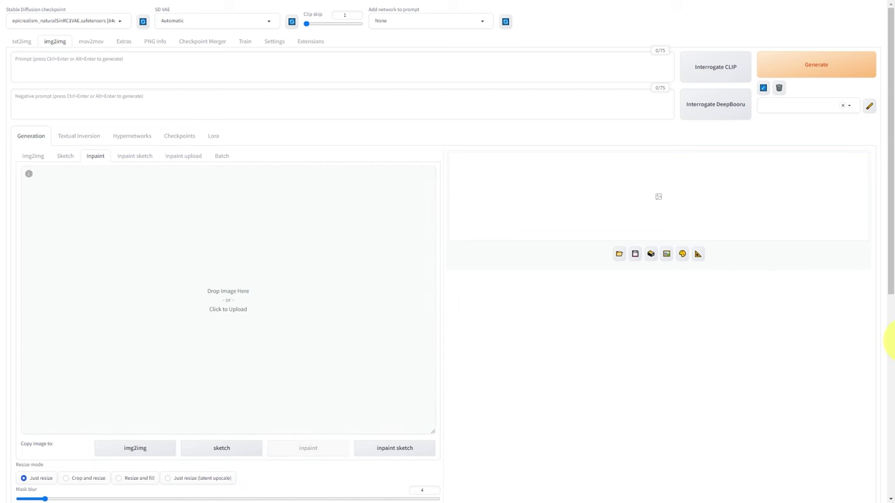
pyautogui.moveTo(696, 287); pyautogui.dragTo(253, 297)
pyautogui.moveTo(123, 405)
pyautogui.mouseDown()
pyautogui.moveTo(154, 391)
pyautogui.moveTo(166, 395)
pyautogui.moveTo(160, 409)
pyautogui.moveTo(138, 413)
pyautogui.moveTo(167, 403)
pyautogui.mouseUp()
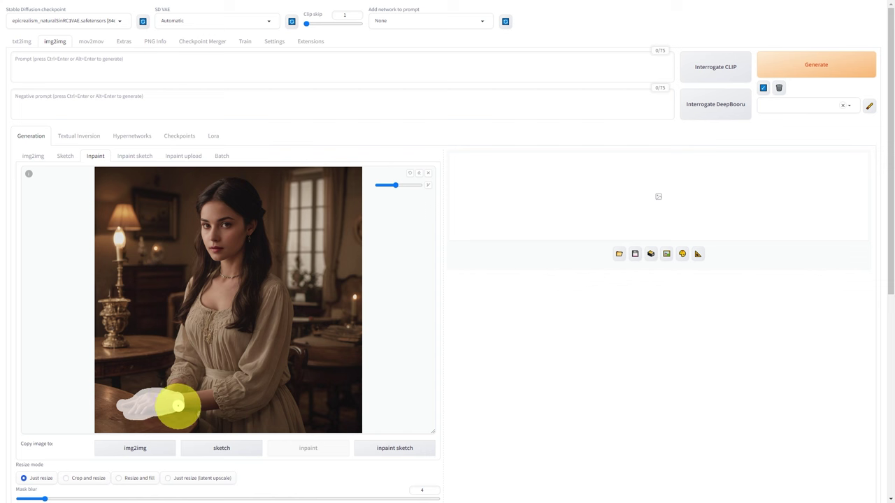
# - Raise Only masked padding to 60 and set width and height to 1024
pyautogui.scroll(-3, 120, 349)
pyautogui.scroll(-2, 126, 332)
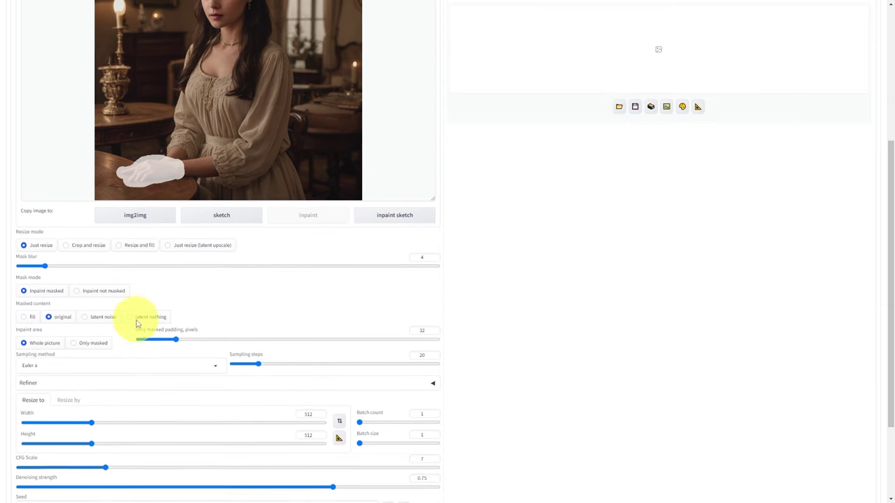
pyautogui.moveTo(176, 292); pyautogui.dragTo(195, 293)
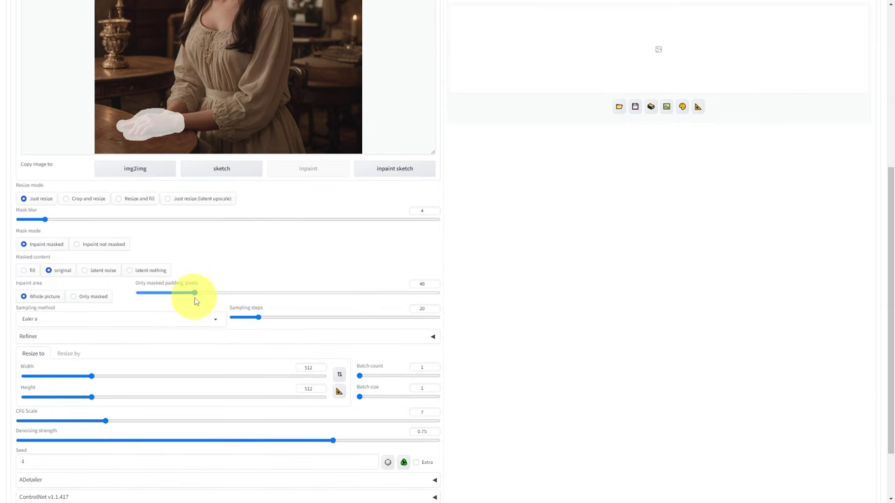
pyautogui.scroll(-1, 208, 302)
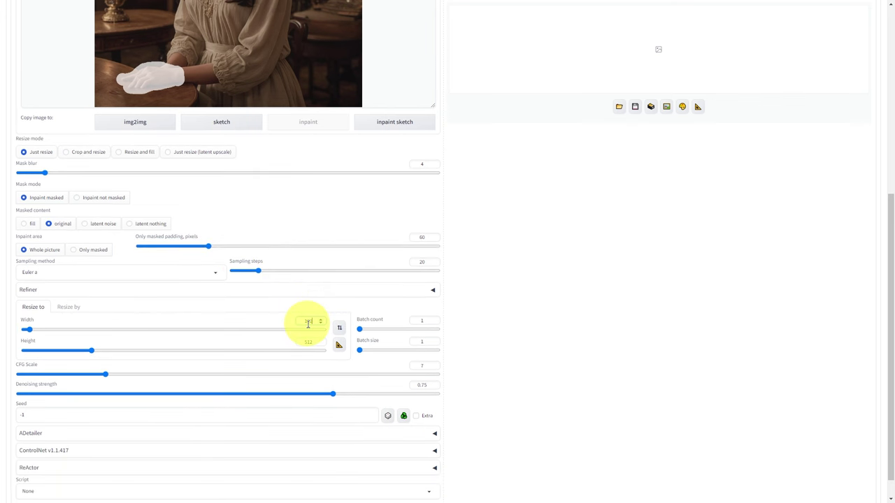
pyautogui.press('Tab')
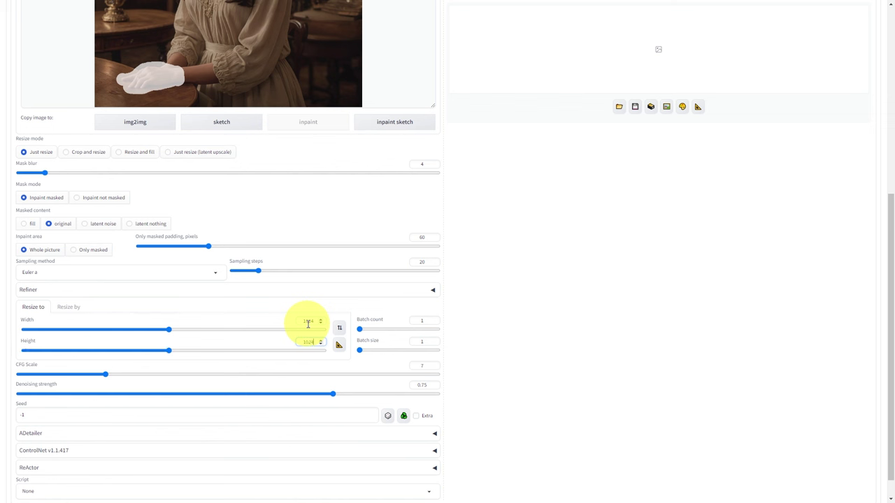
# - Choose the DPM++ SDE Karras sampler and set denoising strength to 0.9
pyautogui.click(216, 276)
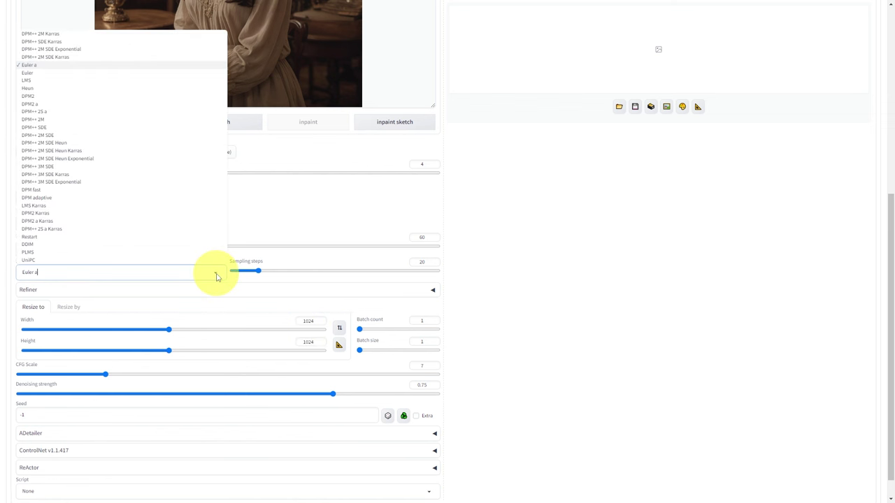
pyautogui.click(57, 42)
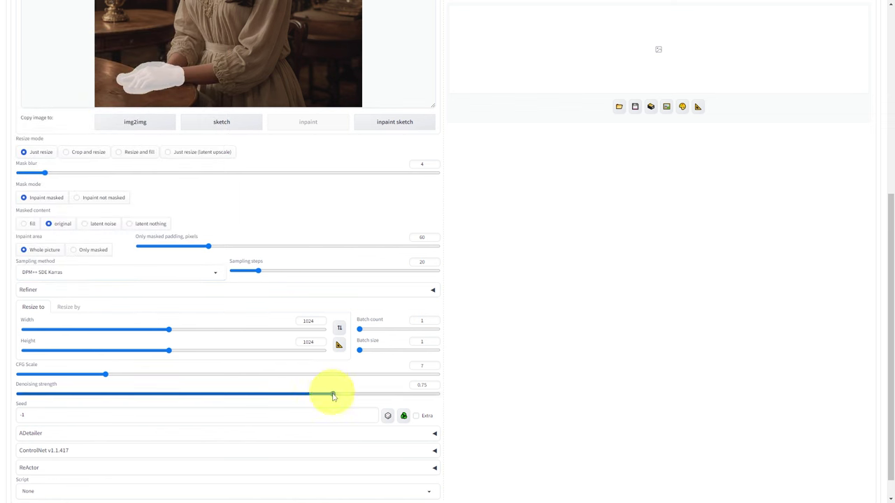
pyautogui.moveTo(332, 393); pyautogui.dragTo(394, 396)
# - Expand ControlNet and set Unit 0's control type to OpenPose for the portrait
pyautogui.click(110, 456)
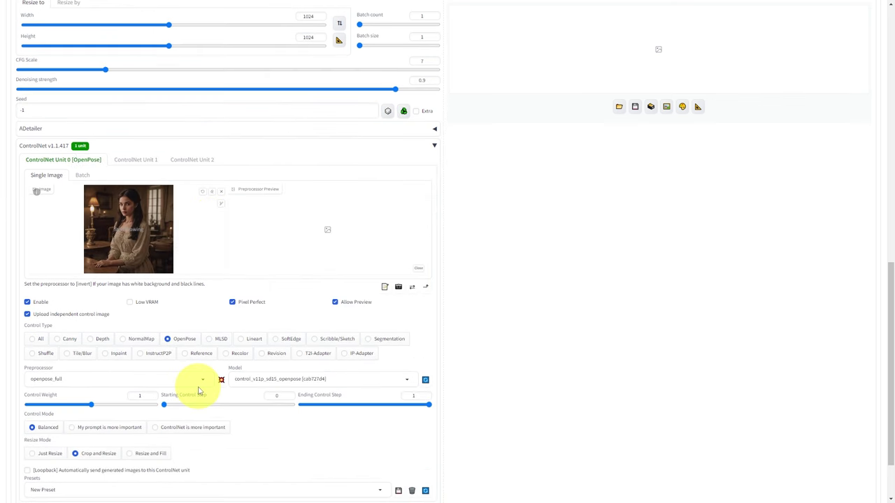
pyautogui.click(163, 379)
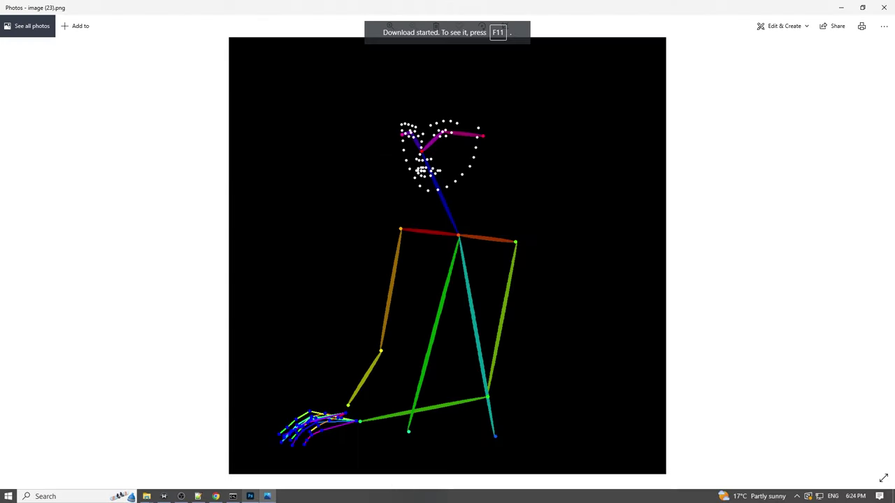
# - Zoom in on the hand skeleton in image (23).png, then zoom back out
pyautogui.scroll(3, 330, 434)
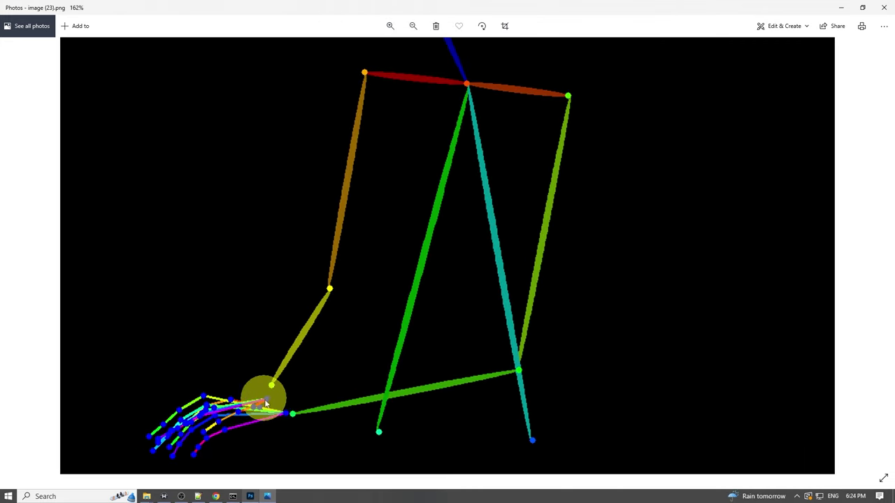
pyautogui.scroll(-3, 258, 375)
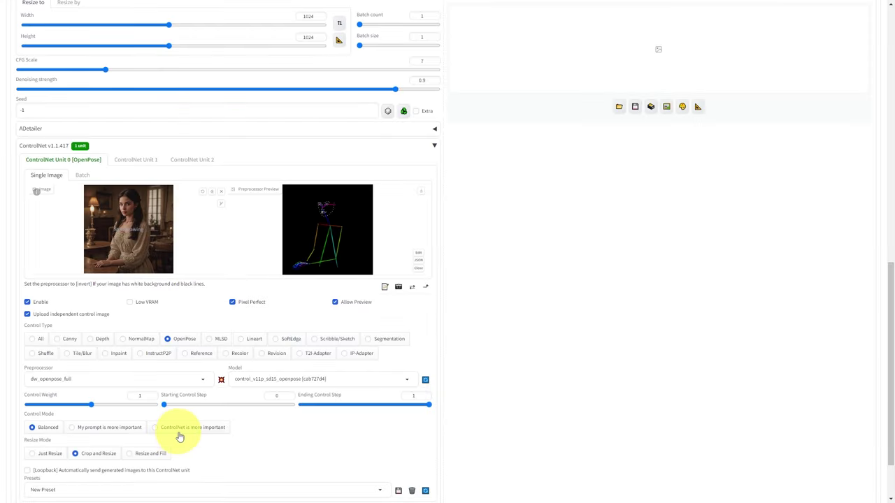
# - Prioritise ControlNet, prompt 'a woman's hand on a wooden table' with negative 'bad anatomy', and generate
pyautogui.click(180, 436)
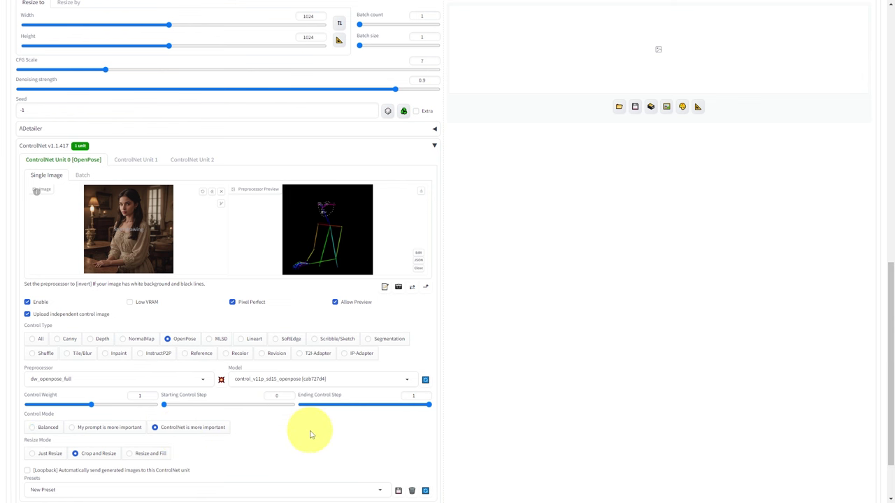
pyautogui.scroll(10, 503, 353)
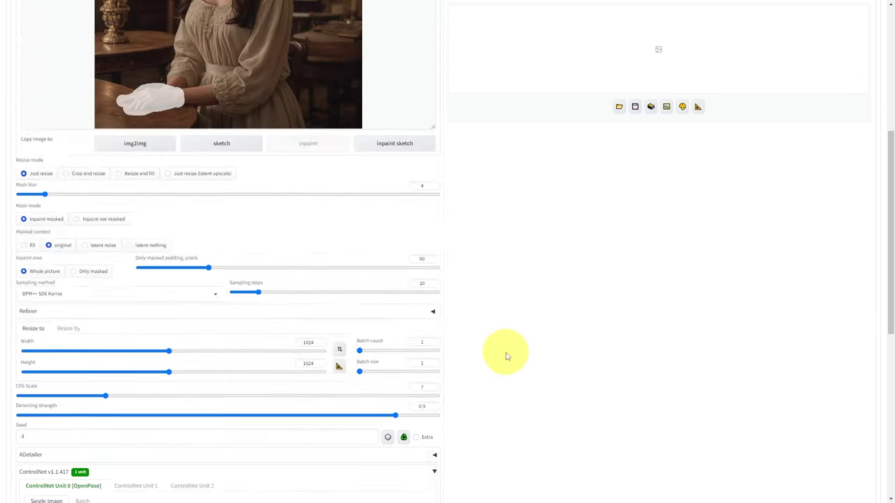
pyautogui.click(278, 61)
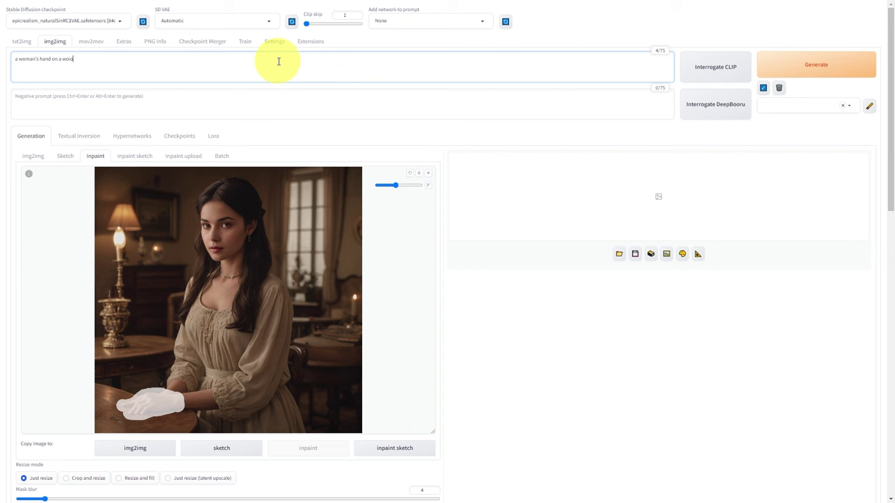
pyautogui.write("a woman's hand on a wooden table")
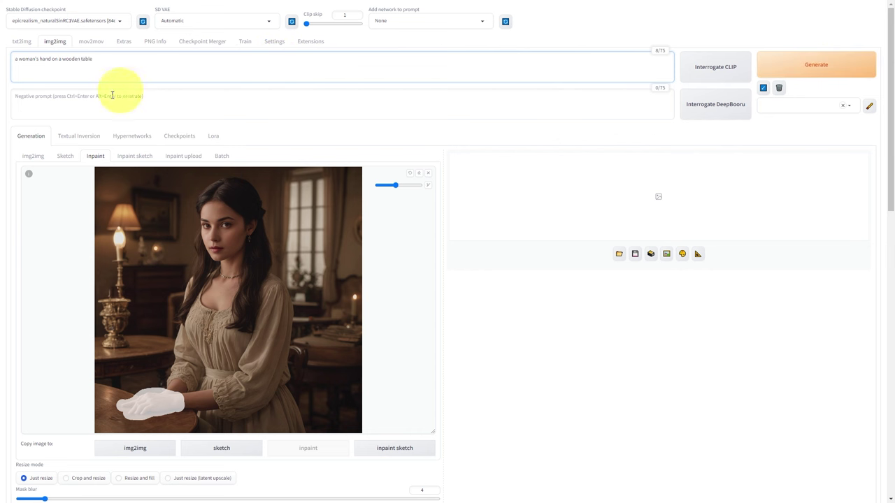
pyautogui.click(128, 104)
pyautogui.write('bad anatomy')
pyautogui.hotkey('ctrl', 'Return')
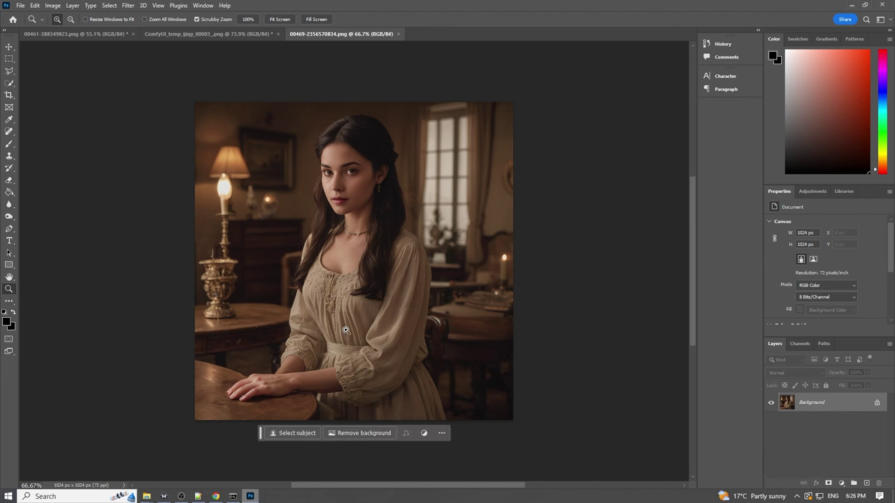
# - Pick the Brush, adjust its size and hardness, and sample the finger's skin pinks
pyautogui.click(9, 60)
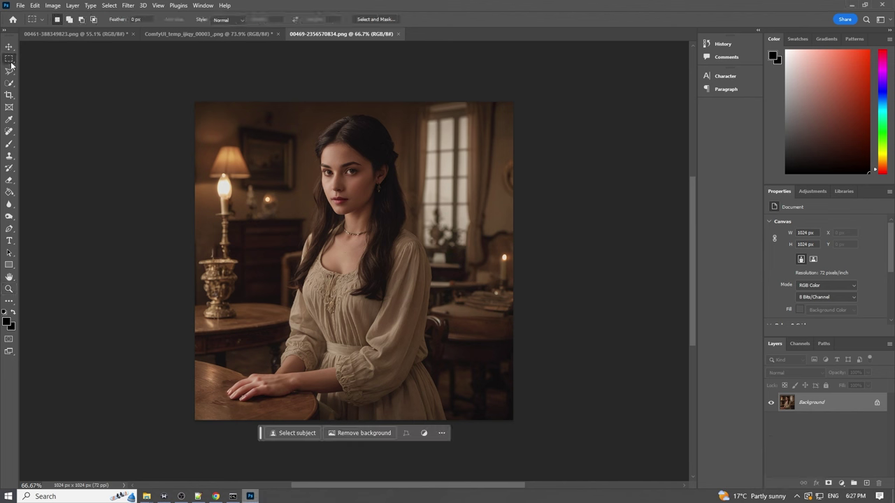
pyautogui.click(10, 144)
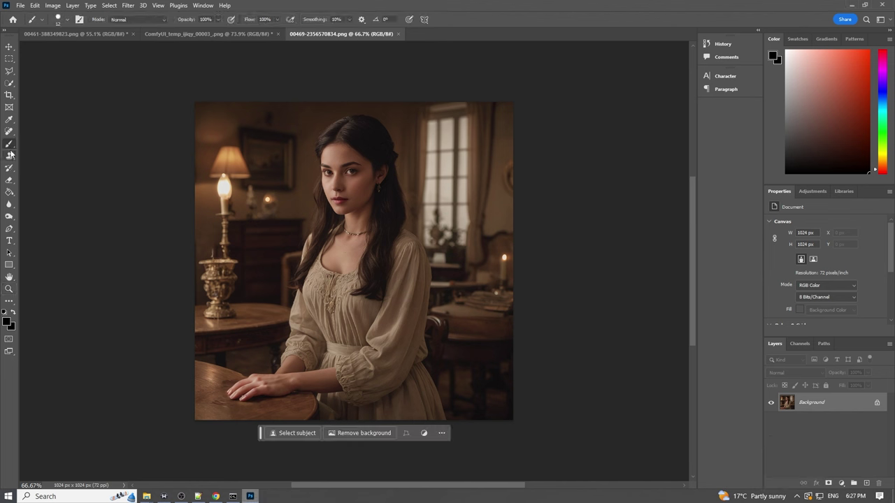
pyautogui.scroll(12, 233, 421)
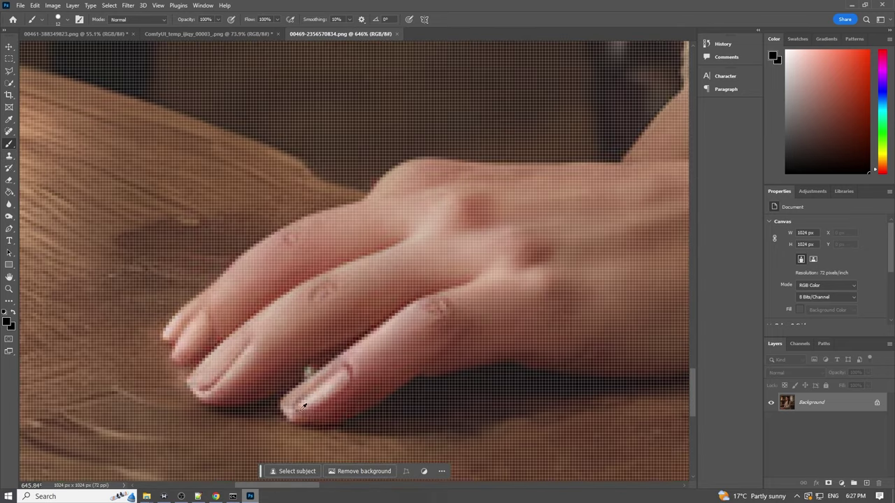
pyautogui.rightClick(336, 387)
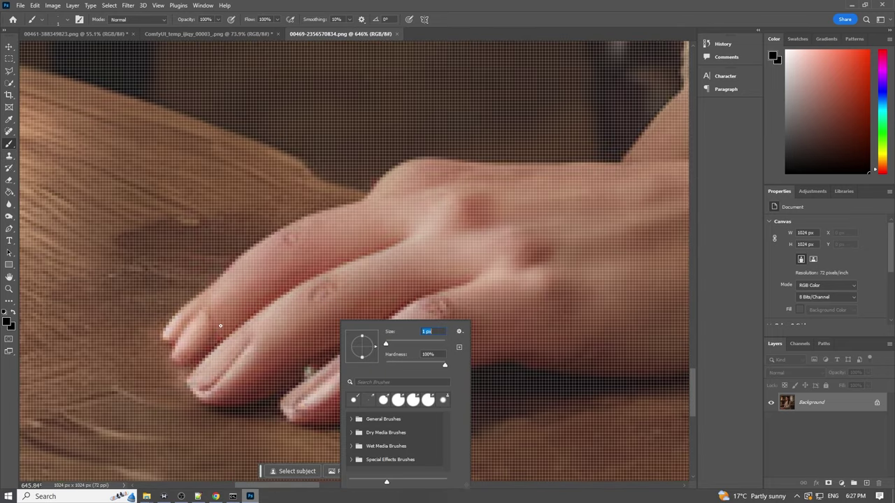
pyautogui.keyDown('alt'); pyautogui.click(318, 387); pyautogui.keyUp('alt')
pyautogui.scroll(5, 351, 381)
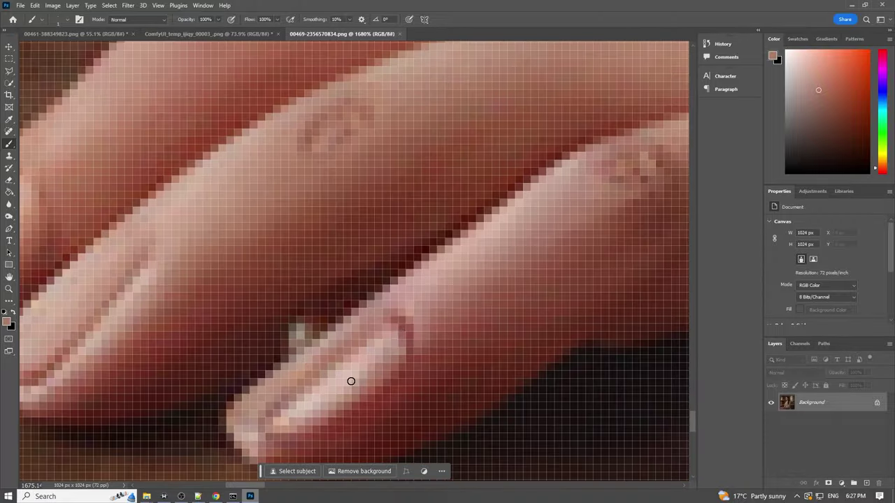
pyautogui.keyDown('alt'); pyautogui.click(398, 320); pyautogui.keyUp('alt')
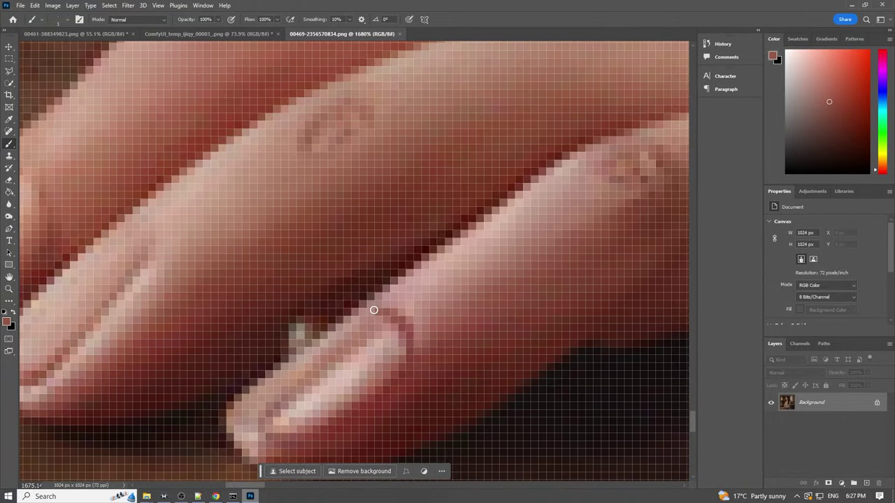
# - Paint the fingernail paler and smoother, resampling lighter pinks from the finger and nail
pyautogui.moveTo(376, 357)
pyautogui.mouseDown()
pyautogui.moveTo(315, 381)
pyautogui.moveTo(316, 361)
pyautogui.moveTo(286, 410)
pyautogui.mouseUp()
pyautogui.keyDown('alt'); pyautogui.click(265, 356); pyautogui.keyUp('alt')
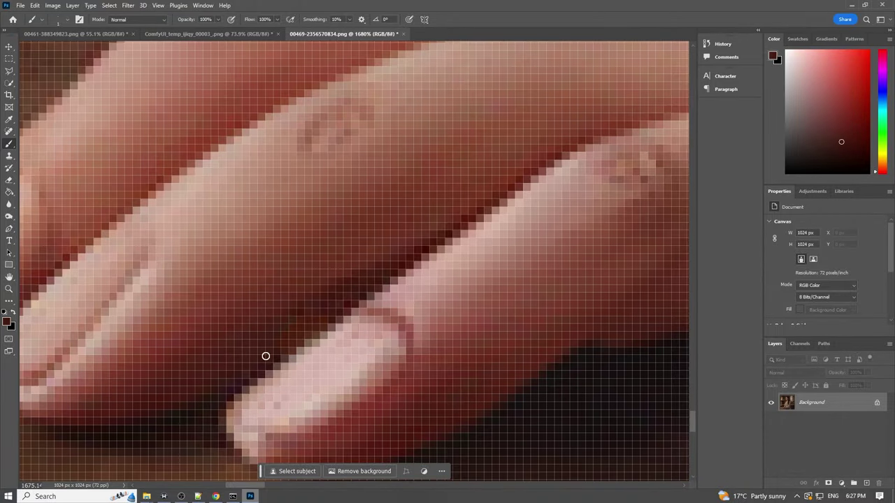
pyautogui.keyDown('alt'); pyautogui.click(311, 412); pyautogui.keyUp('alt')
pyautogui.scroll(-3, 319, 453)
pyautogui.keyDown('alt'); pyautogui.click(336, 383); pyautogui.keyUp('alt')
pyautogui.scroll(-5, 336, 383)
pyautogui.scroll(8, 399, 379)
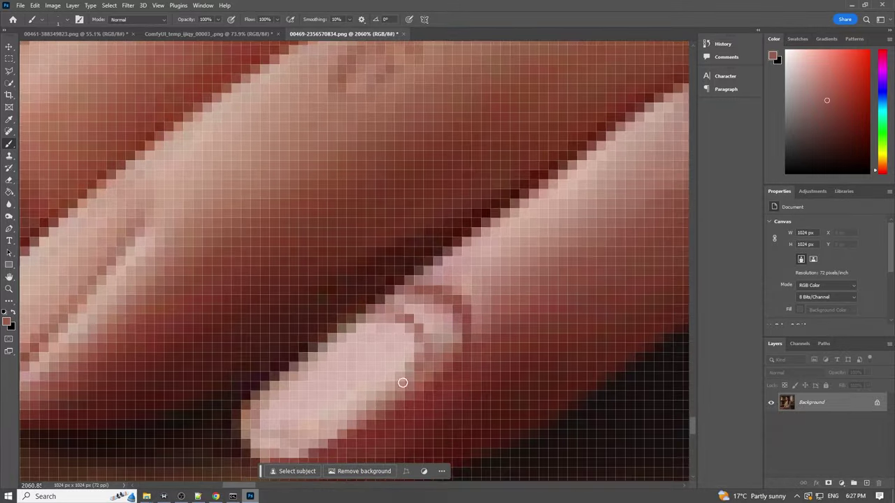
# - Clone skin over the nail with the Clone Stamp at 12% opacity
pyautogui.press('s')
pyautogui.scroll(-5, 447, 296)
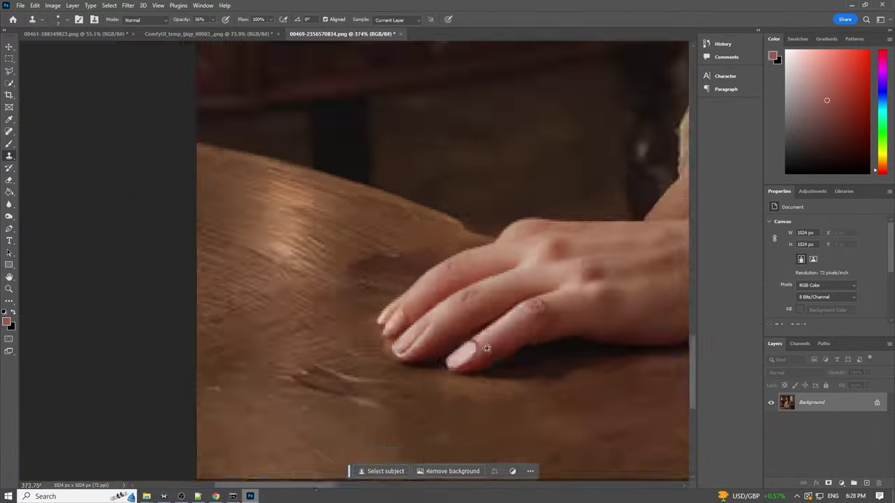
pyautogui.scroll(6, 473, 344)
pyautogui.scroll(-5, 494, 402)
pyautogui.scroll(4, 501, 289)
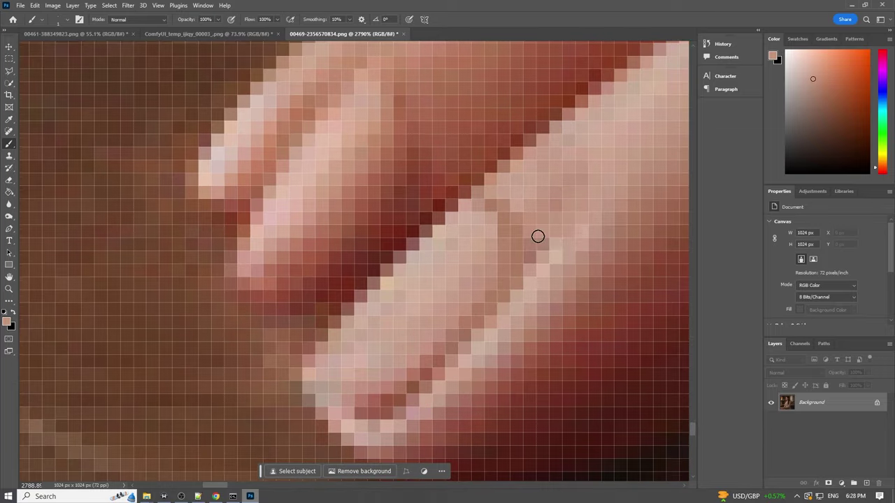
pyautogui.scroll(-5, 493, 284)
pyautogui.scroll(6, 517, 208)
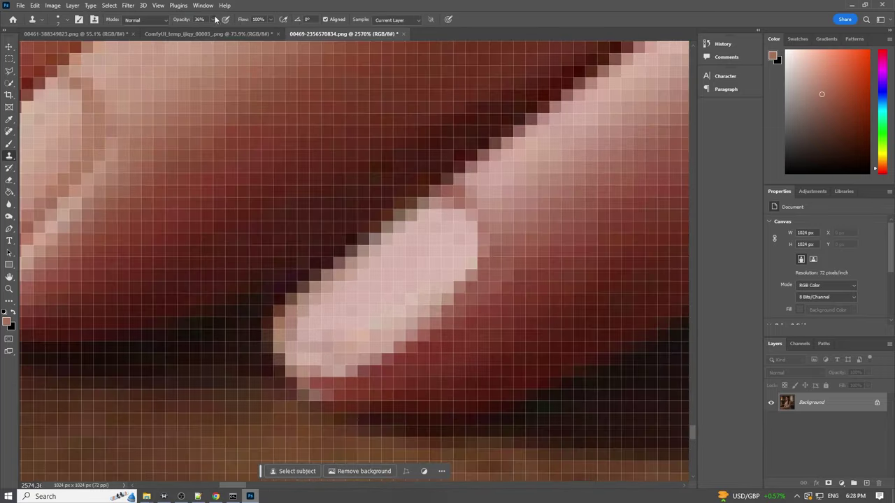
pyautogui.press('1')
pyautogui.press('2')
pyautogui.scroll(-5, 483, 213)
pyautogui.scroll(6, 535, 270)
# - Return to the Brush and paint with dark reds sampled from the finger edge
pyautogui.press('b')
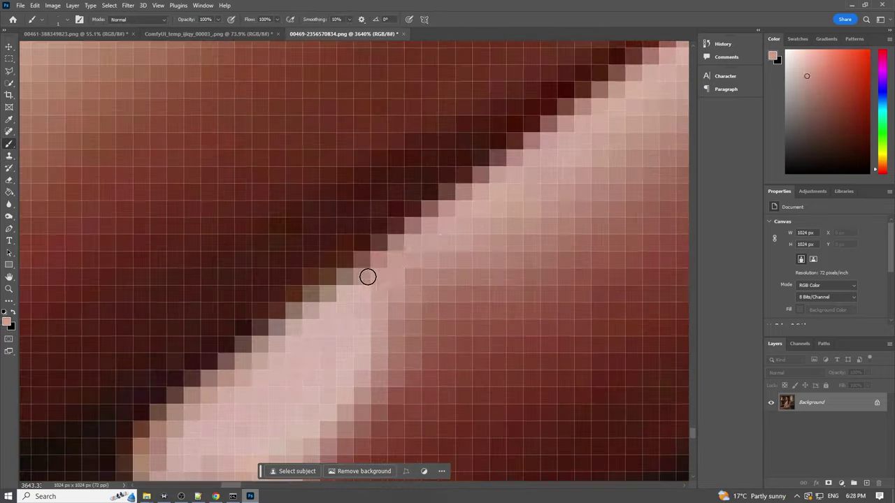
pyautogui.scroll(-6, 367, 275)
pyautogui.scroll(6, 462, 231)
pyautogui.scroll(-2, 469, 224)
pyautogui.keyDown('alt'); pyautogui.click(469, 223); pyautogui.keyUp('alt')
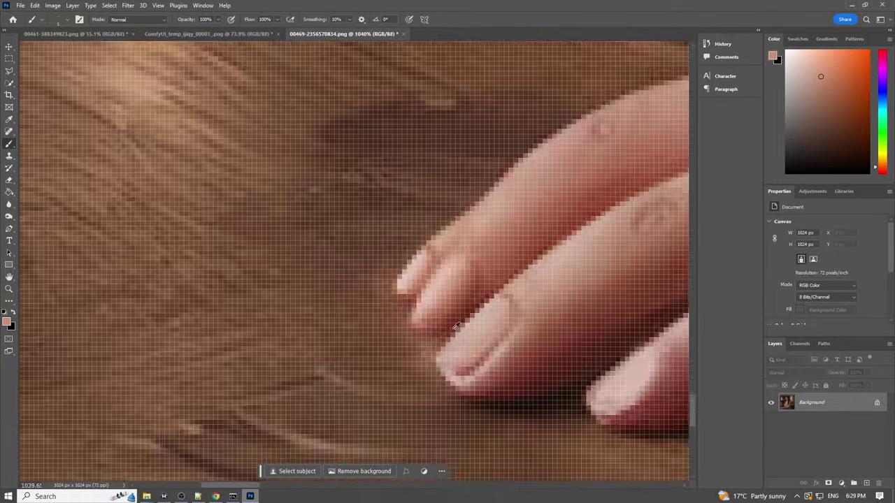
pyautogui.scroll(4, 401, 350)
pyautogui.keyDown('alt'); pyautogui.click(402, 350); pyautogui.keyUp('alt')
# - Blend the nail with light pinks sampled from its surface
pyautogui.scroll(-1, 443, 317)
pyautogui.keyDown('alt'); pyautogui.click(443, 317); pyautogui.keyUp('alt')
pyautogui.scroll(-6, 432, 337)
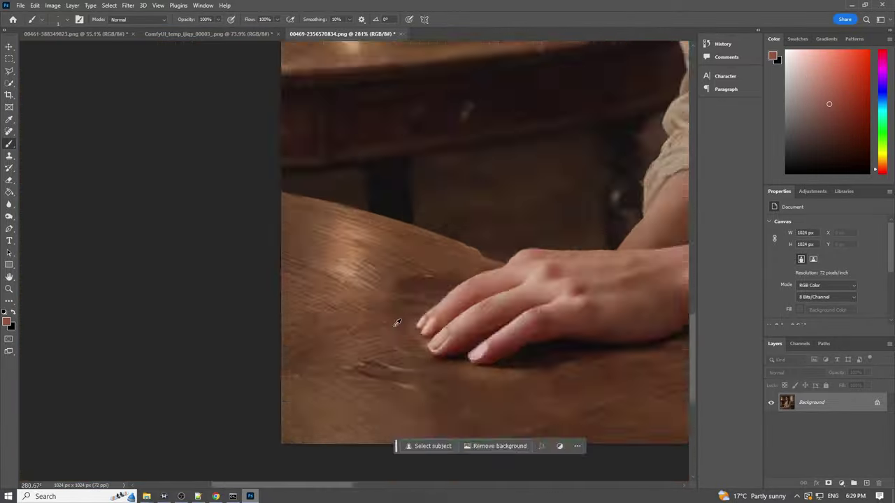
pyautogui.scroll(6, 224, 227)
pyautogui.scroll(-1, 432, 327)
pyautogui.keyDown('alt'); pyautogui.click(433, 327); pyautogui.keyUp('alt')
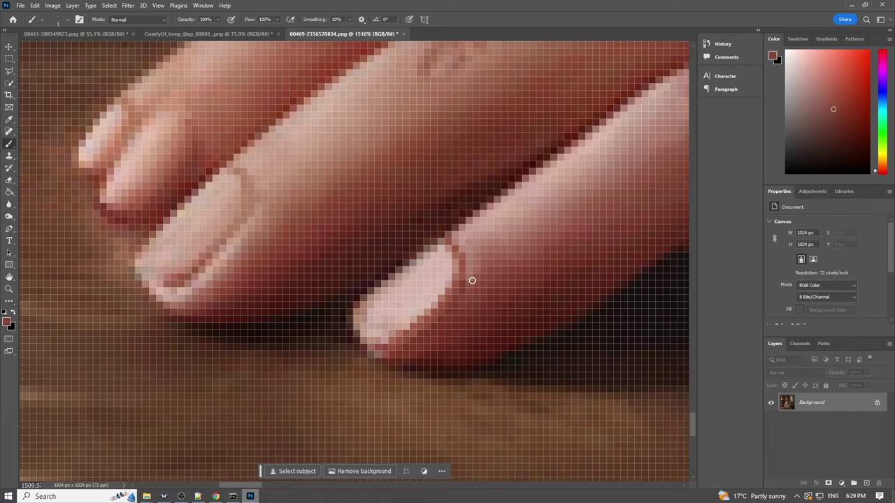
pyautogui.scroll(-10, 471, 281)
pyautogui.keyDown('alt'); pyautogui.click(475, 286); pyautogui.keyUp('alt')
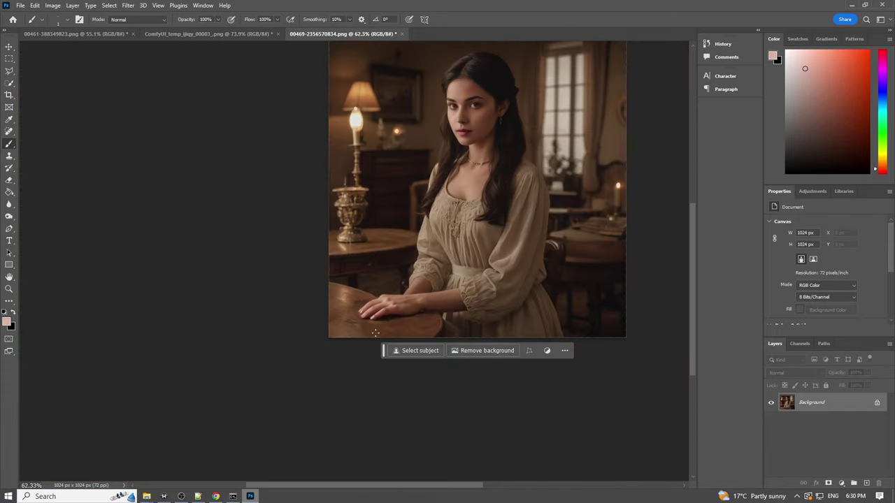
# - Save the retouched hand image under a new name, then set the upscale to scale from image size
pyautogui.scroll(2, 505, 183)
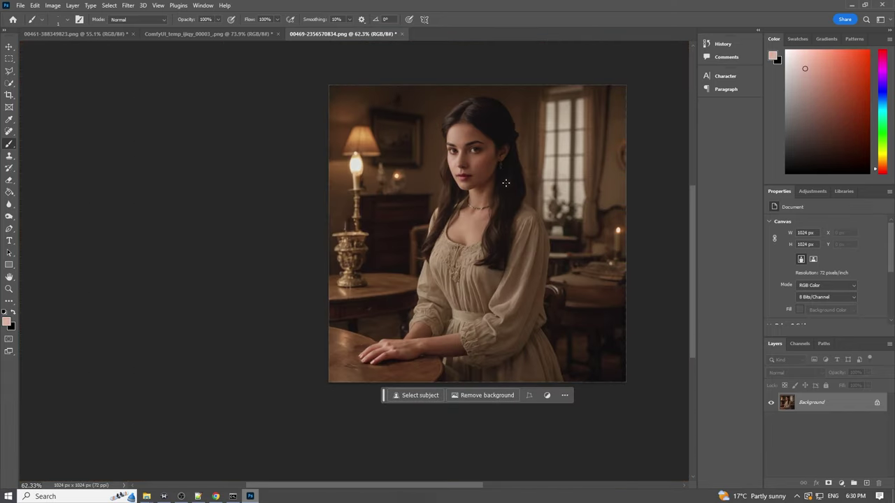
pyautogui.click(21, 6)
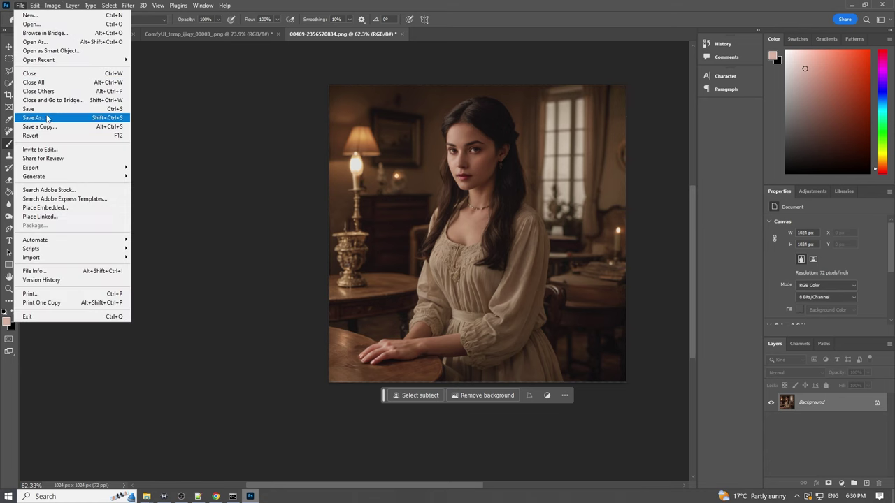
pyautogui.click(42, 117)
pyautogui.click(62, 330)
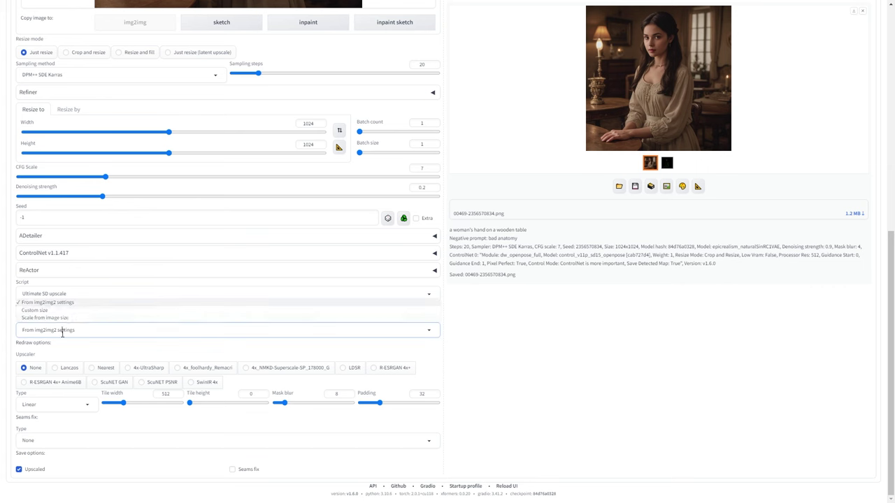
pyautogui.click(68, 318)
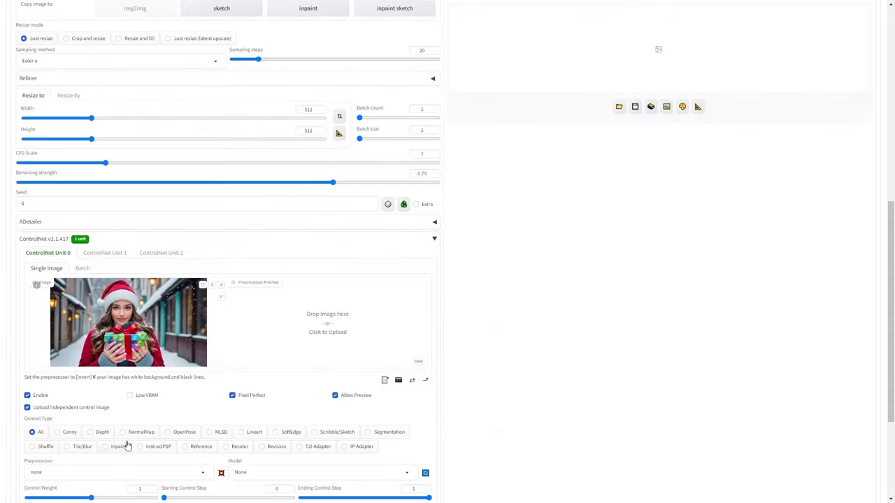
# - Extract the girl's pose with OpenPose and dw_openpose_full, then open the skeleton preview full size
pyautogui.click(179, 435)
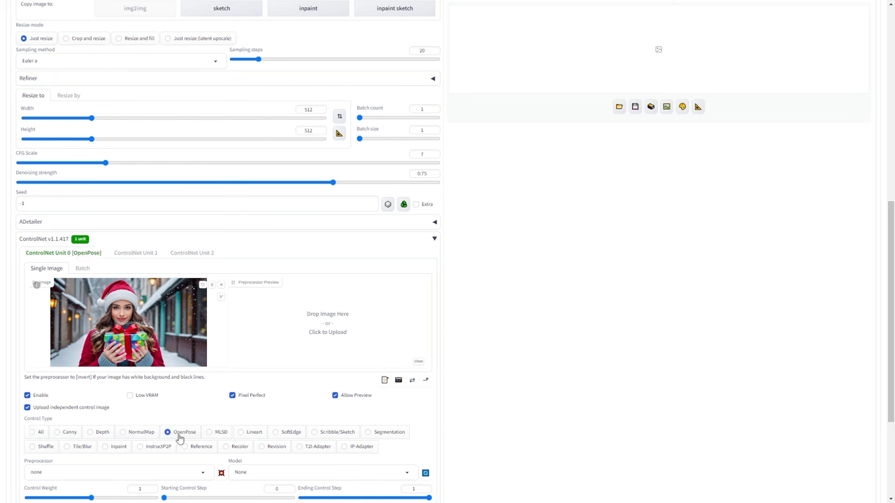
pyautogui.click(165, 472)
pyautogui.click(47, 421)
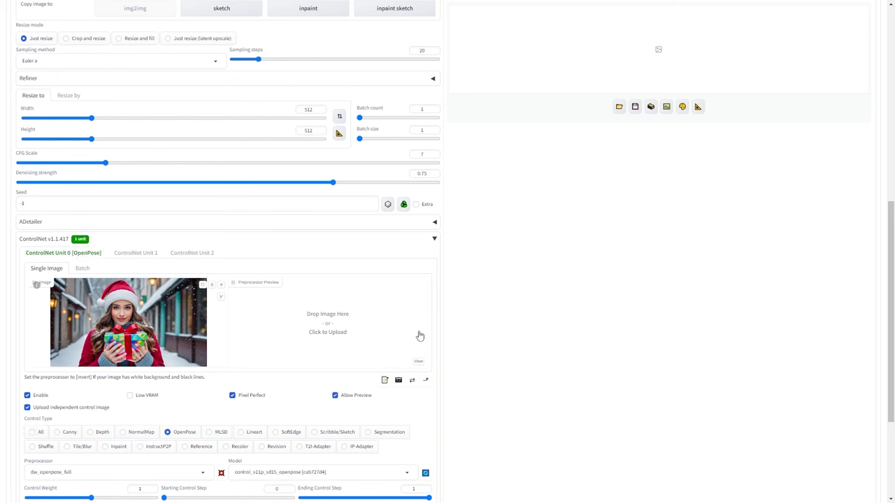
pyautogui.click(221, 473)
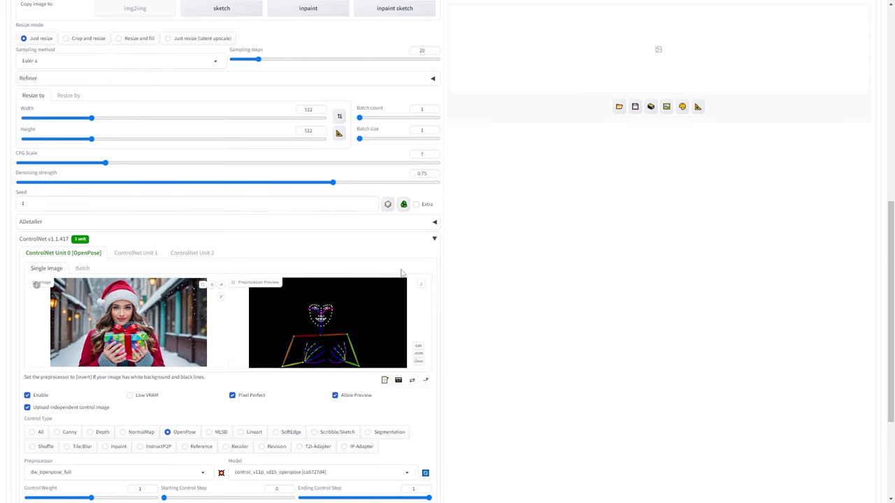
pyautogui.click(418, 289)
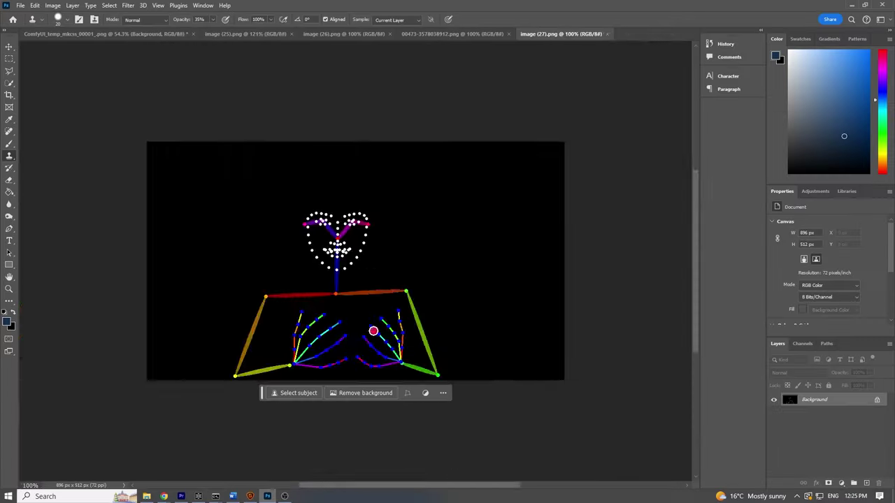
# - Lasso an outline around the right hand's lower finger bones on the pose skeleton
pyautogui.scroll(5, 371, 329)
pyautogui.press('b')
pyautogui.scroll(-1, 439, 282)
pyautogui.scroll(2, 173, 310)
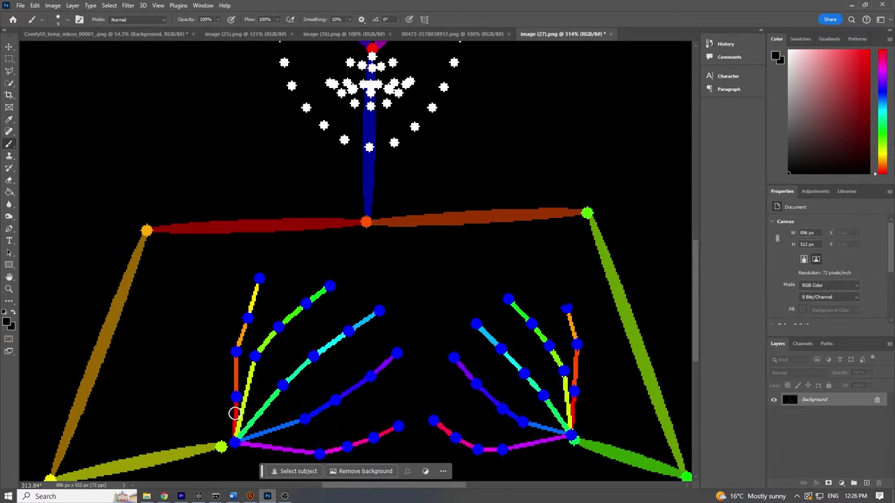
pyautogui.scroll(-1, 256, 307)
pyautogui.scroll(1, 493, 378)
pyautogui.press('l')
pyautogui.moveTo(450, 365)
pyautogui.mouseDown()
pyautogui.moveTo(399, 336)
pyautogui.moveTo(447, 371)
pyautogui.mouseUp()
pyautogui.moveTo(402, 332); pyautogui.dragTo(489, 377)
pyautogui.moveTo(489, 377); pyautogui.dragTo(455, 360)
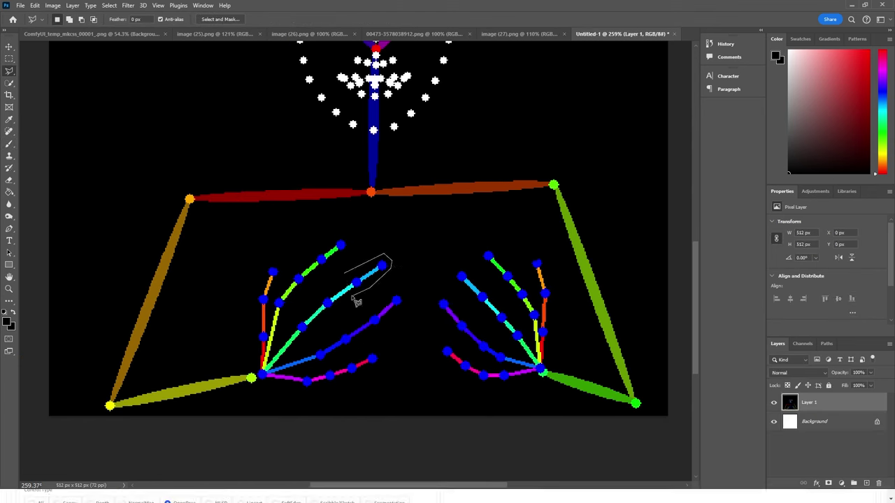
pyautogui.moveTo(357, 300); pyautogui.dragTo(350, 288)
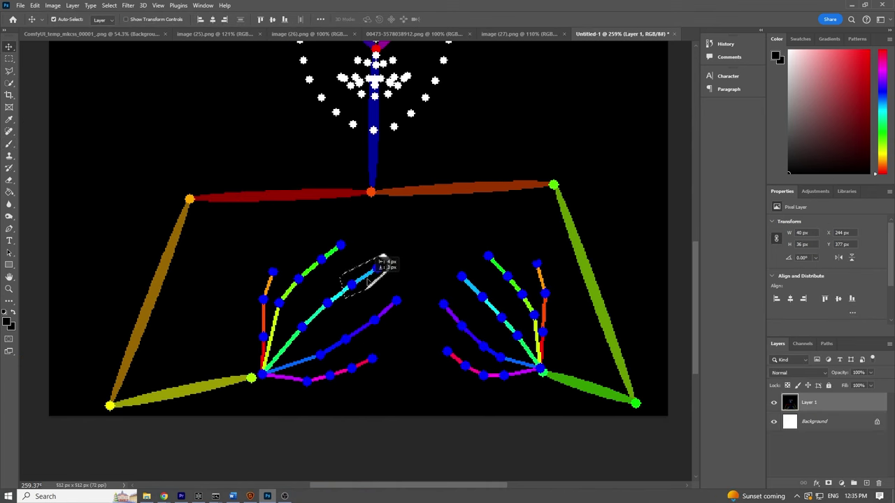
# - Reselect the area around the top fingertip and paste it into a new 512×512 document
pyautogui.press('m')
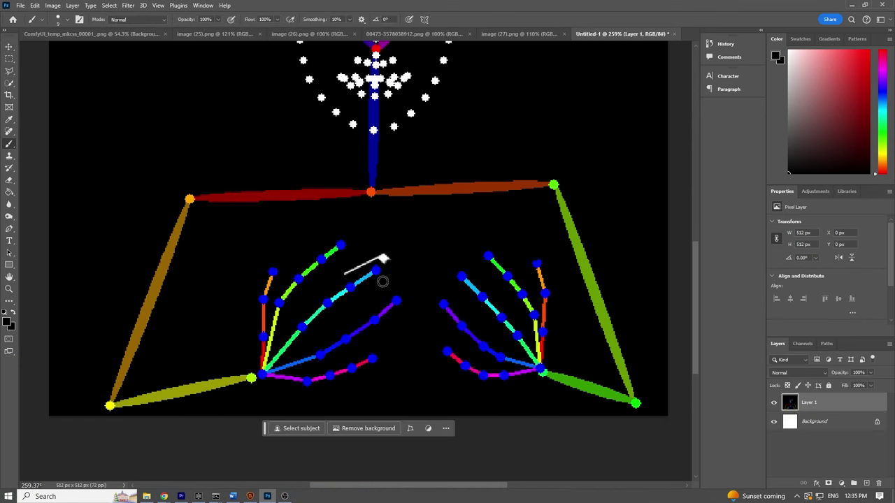
pyautogui.hotkey('ctrl', 'd')
pyautogui.press('l')
pyautogui.moveTo(316, 259); pyautogui.dragTo(329, 252)
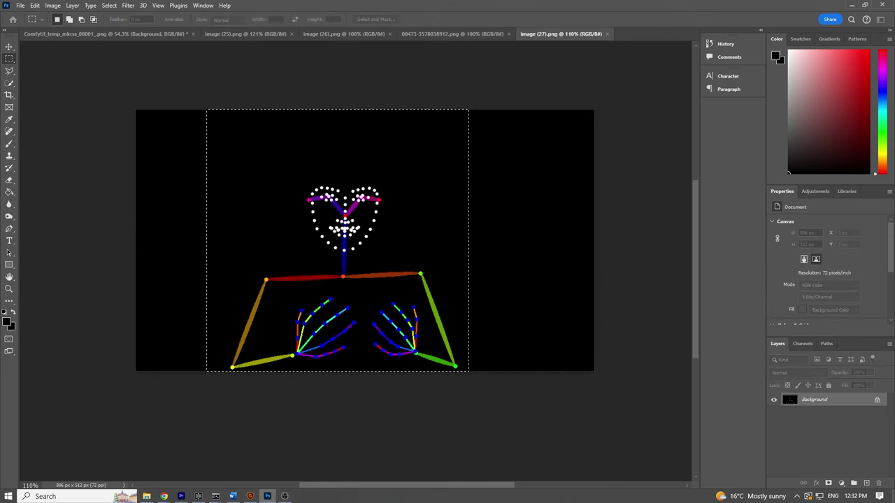
pyautogui.press('Return')
pyautogui.hotkey('ctrl', 'v')
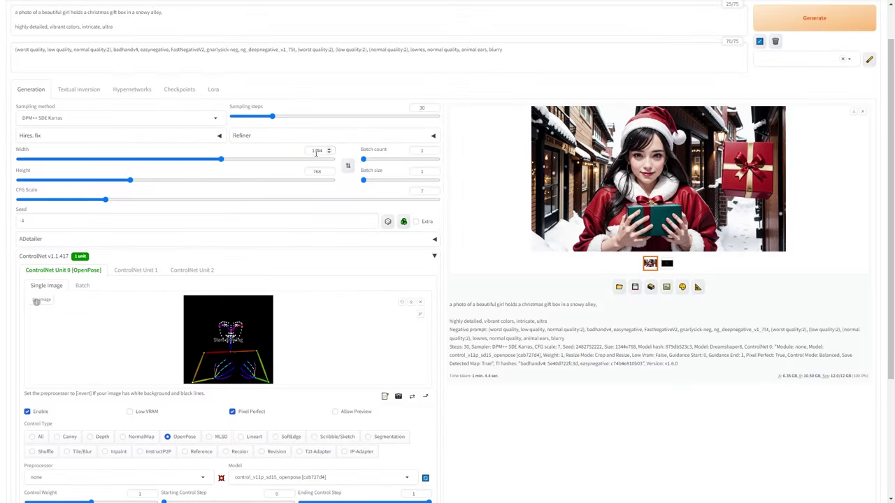
# - Set the txt2img width and height to 512
pyautogui.write('512')
pyautogui.press('Tab')
pyautogui.write('512')
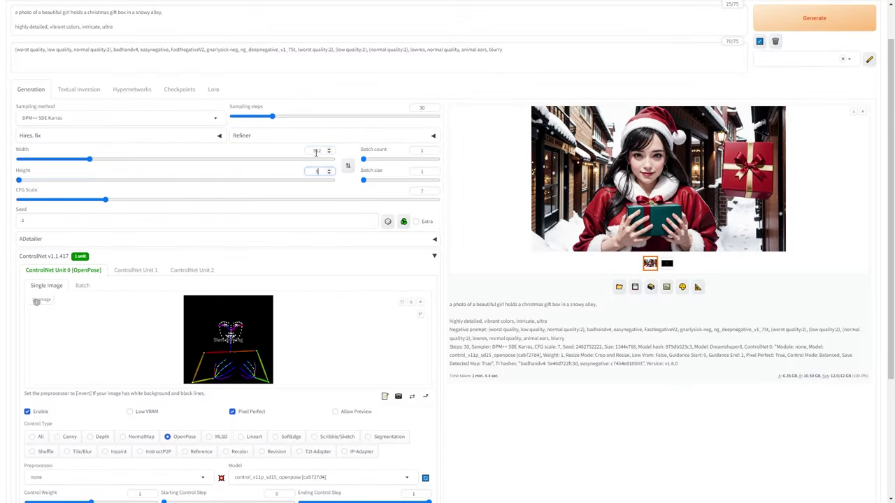
# - Enable Hires. fix with the 4x_foolhardy_Remacri upscaler, 2× scale and 0.4 denoising strength
pyautogui.click(171, 136)
pyautogui.moveTo(396, 157); pyautogui.dragTo(341, 160)
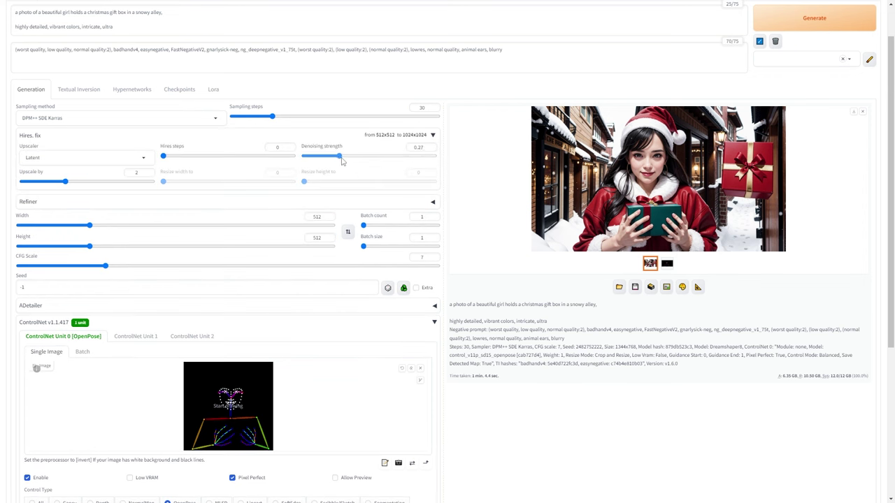
pyautogui.click(66, 159)
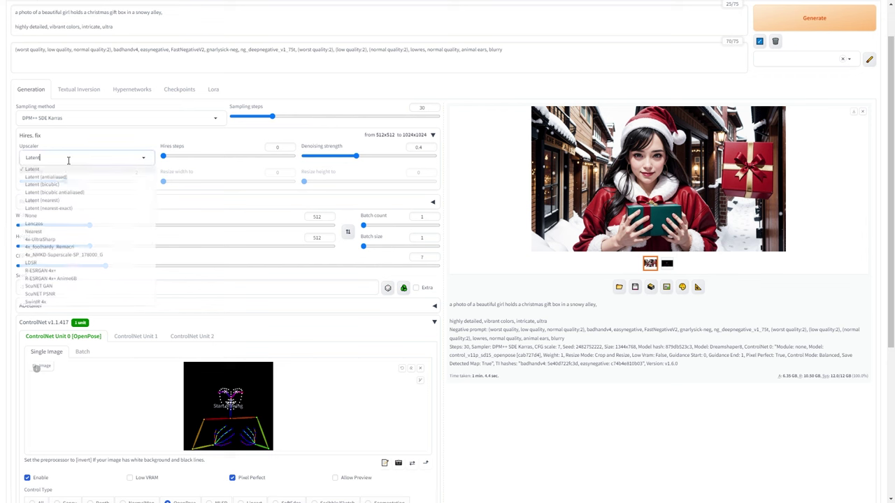
pyautogui.click(73, 248)
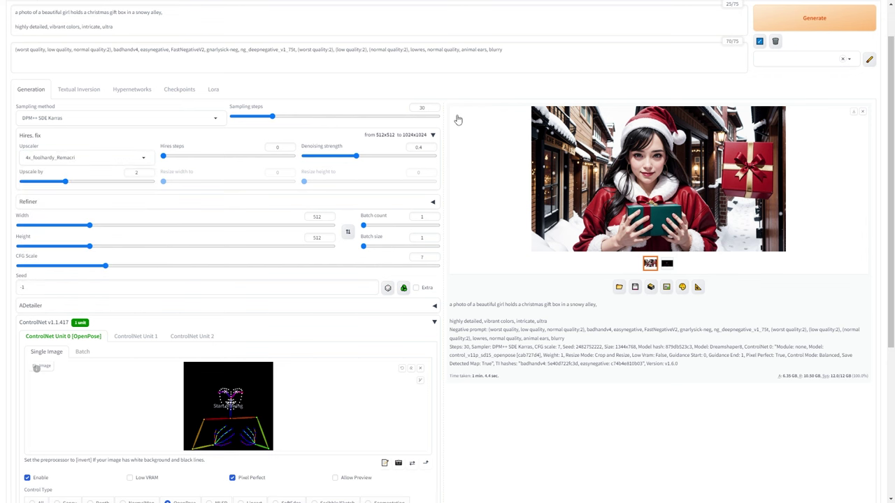
# - Generate the Christmas girl images and inspect the Santa-hat results in the full-screen viewer
pyautogui.click(829, 28)
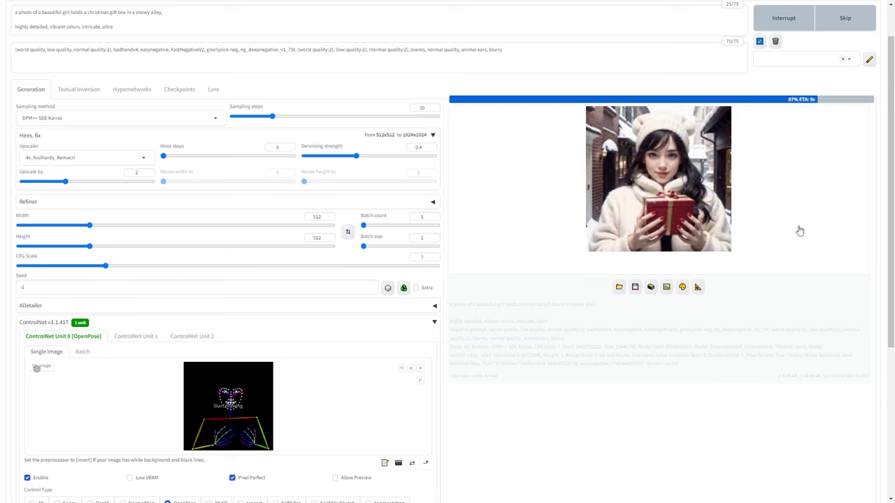
pyautogui.click(694, 185)
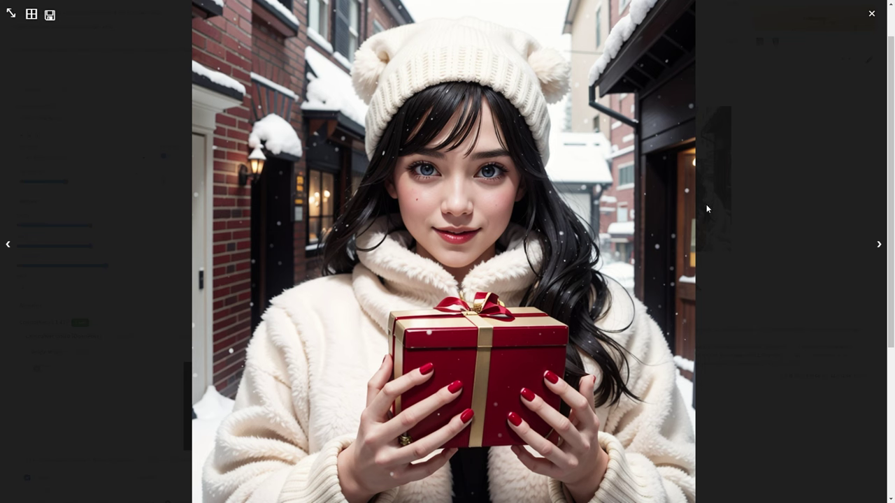
pyautogui.click(752, 181)
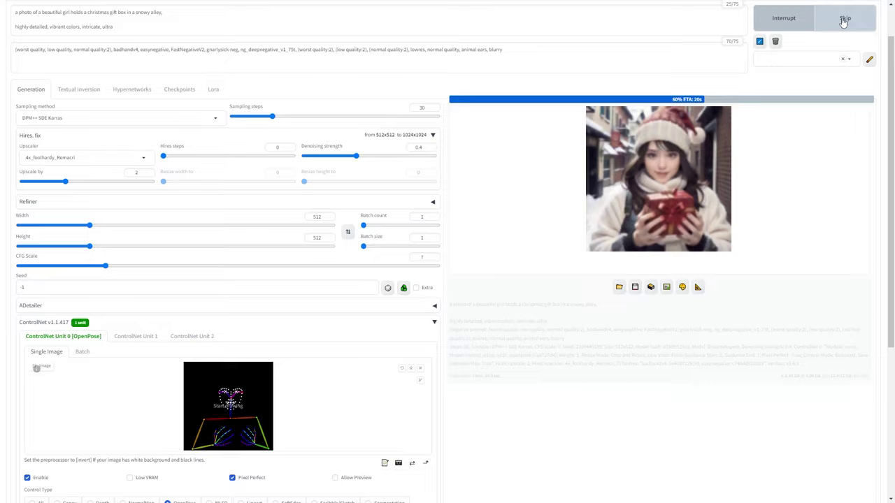
pyautogui.click(714, 174)
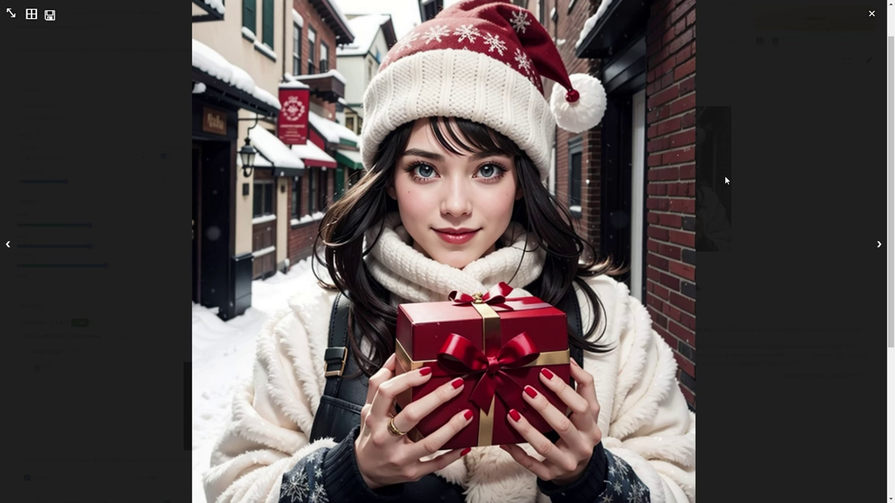
pyautogui.click(724, 176)
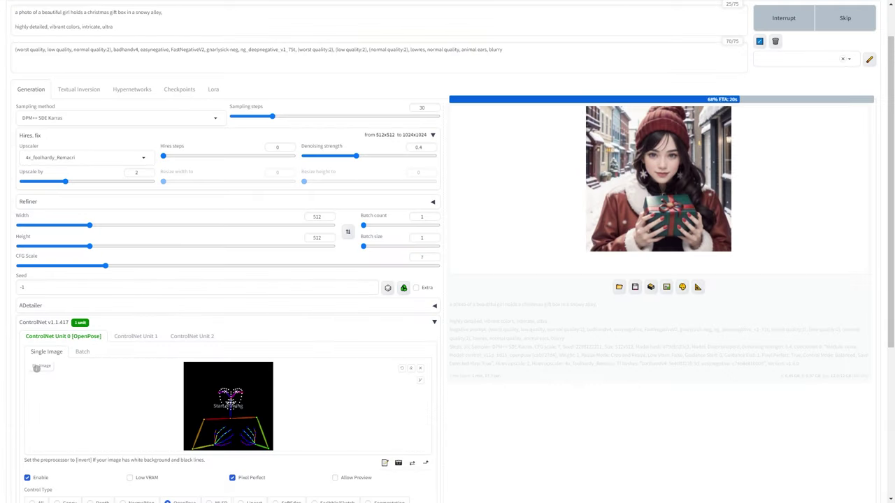